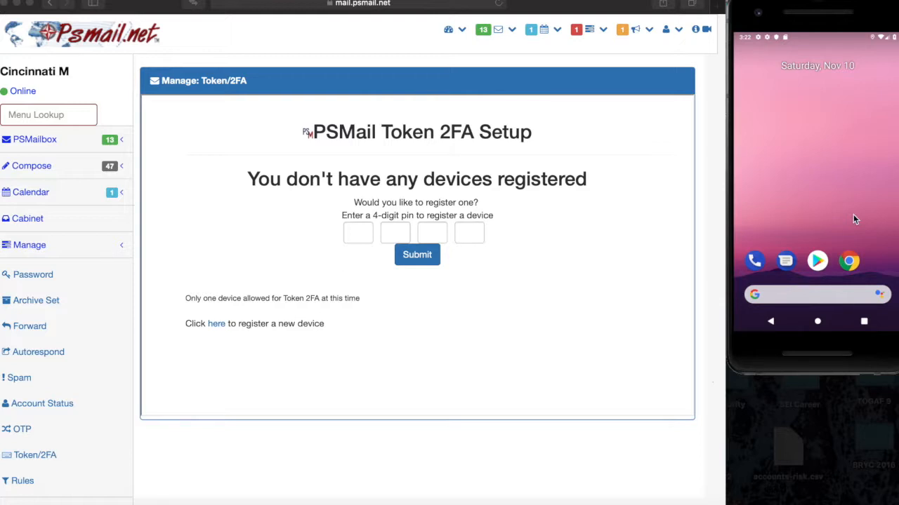
# Open the PSMail2FA app from the phone's recent apps list
pyautogui.click(864, 322)
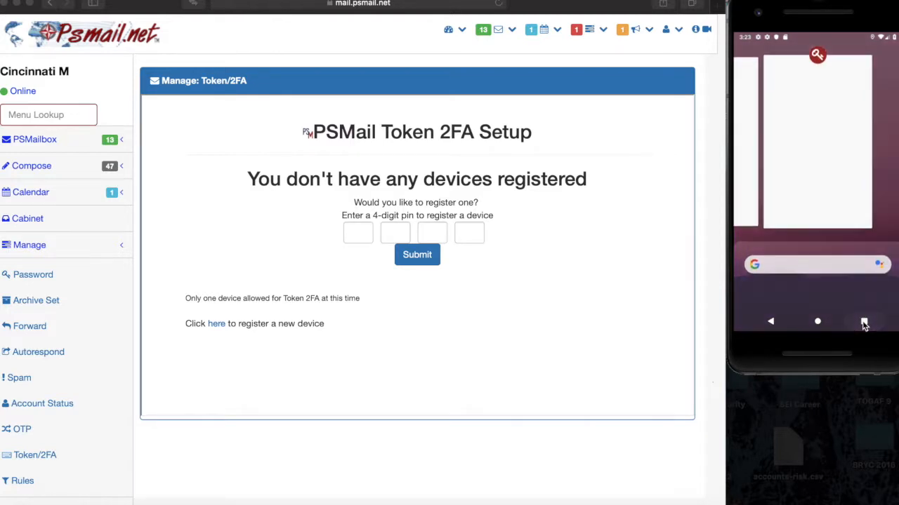
pyautogui.click(794, 94)
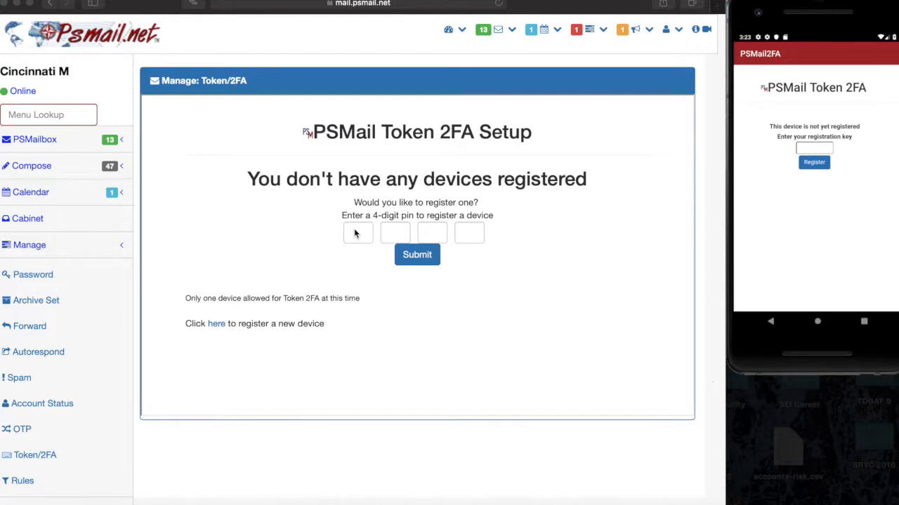
# Register a new 2FA device in PSMail by submitting a 4-digit PIN
pyautogui.click(354, 229)
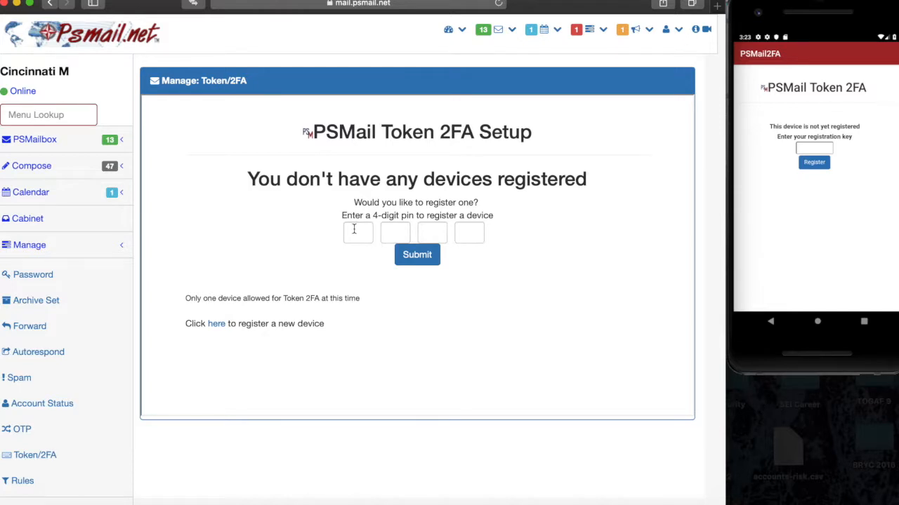
pyautogui.click(354, 229)
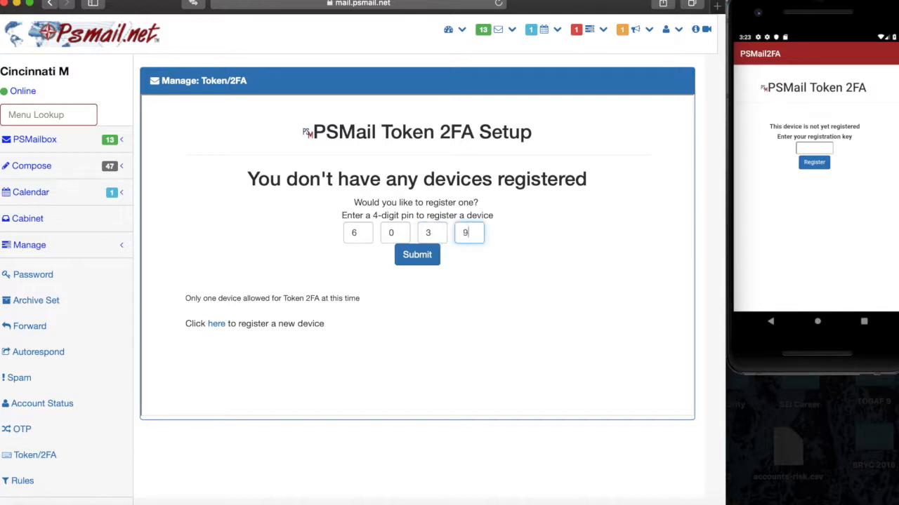
pyautogui.click(427, 256)
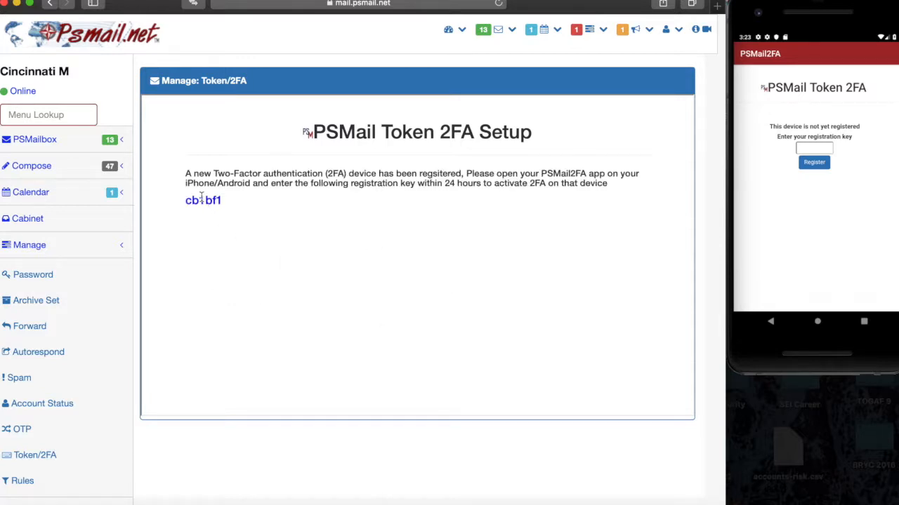
# Enter the registration key shown in PSMail into PSMail2FA and register the phone
pyautogui.doubleClick(202, 201)
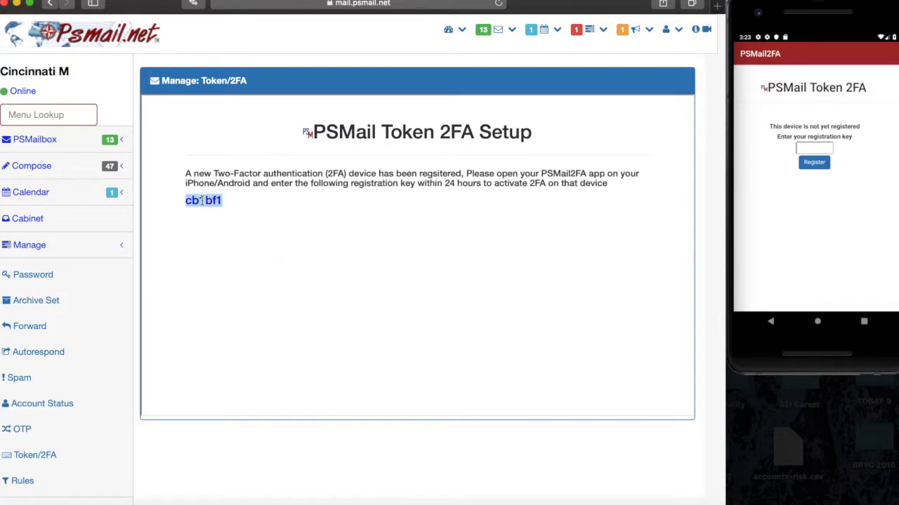
pyautogui.click(812, 150)
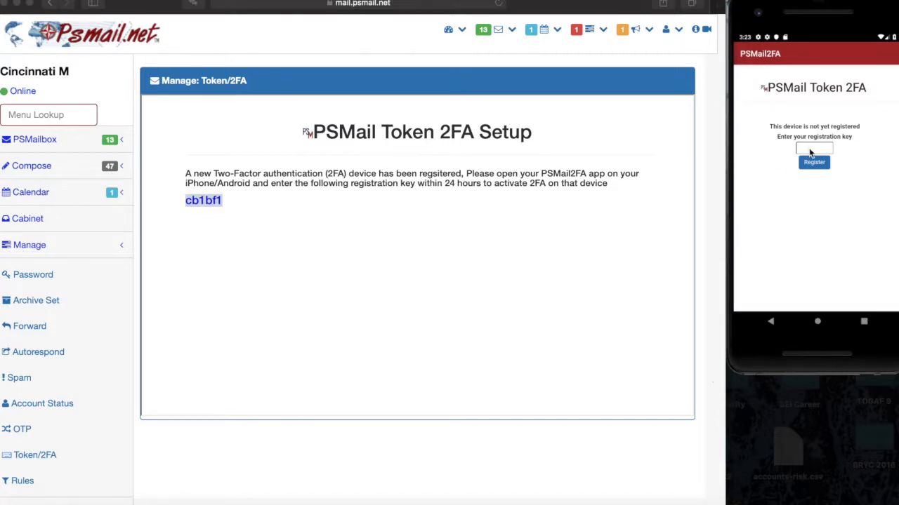
pyautogui.click(811, 149)
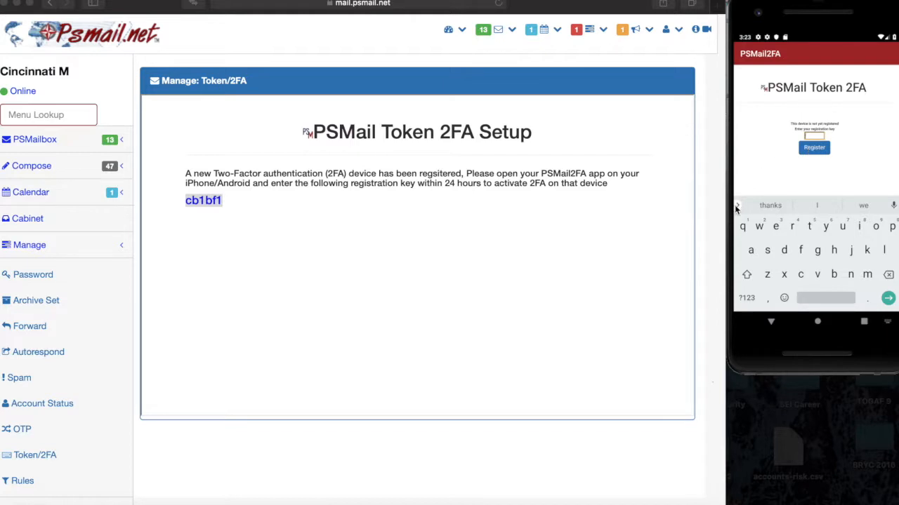
pyautogui.click(820, 151)
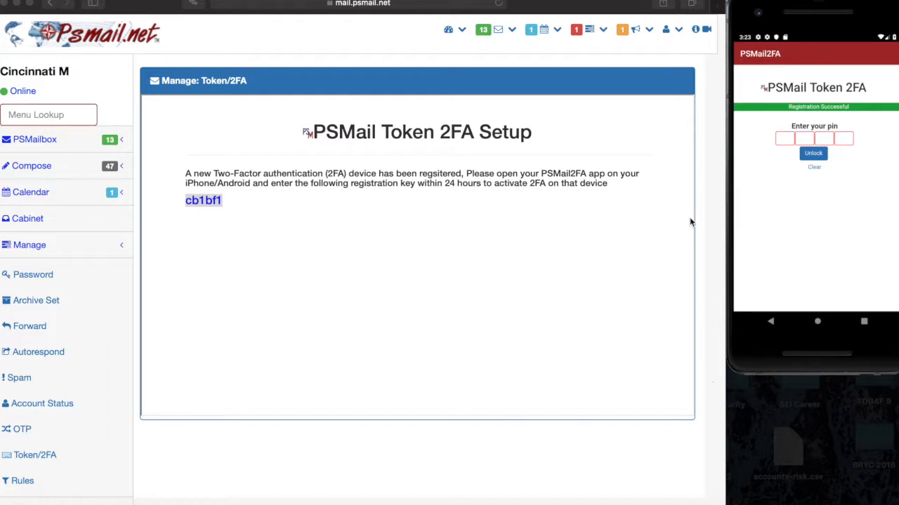
# Unlock PSMail2FA with the 4-digit PIN and move the emulator window aside
pyautogui.click(783, 138)
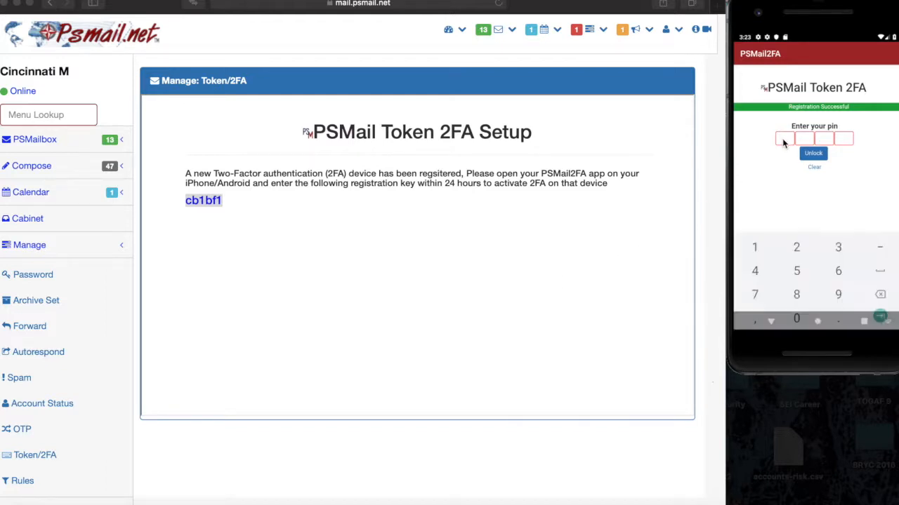
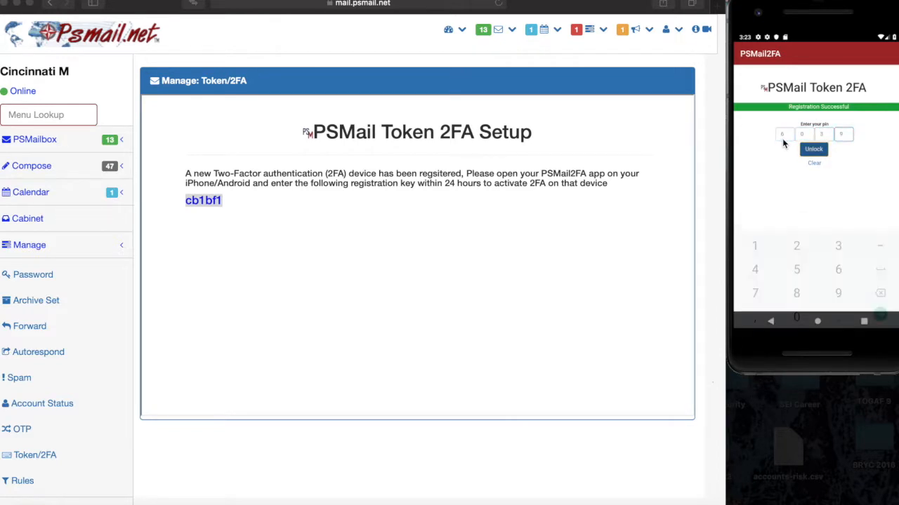
pyautogui.click(820, 152)
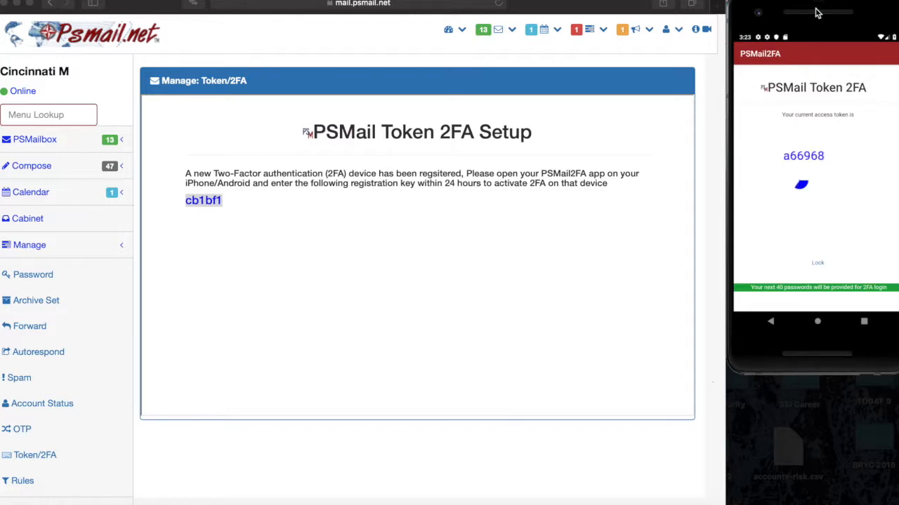
pyautogui.moveTo(816, 12); pyautogui.dragTo(787, 56)
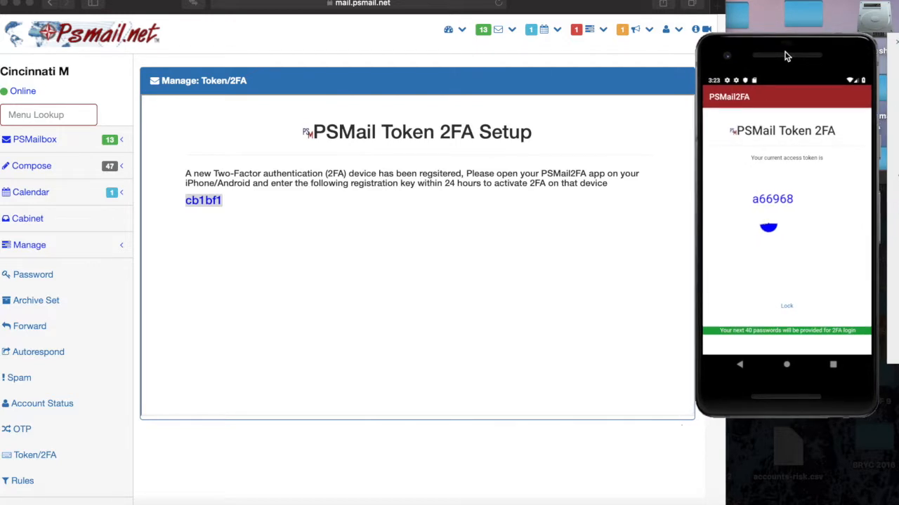
# Log out of PSMail from the user menu and open a new private browsing window
pyautogui.click(459, 96)
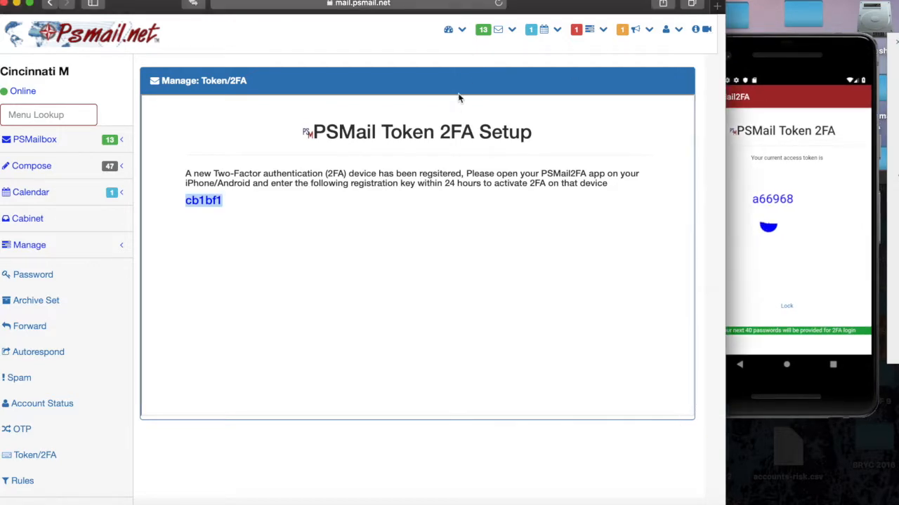
pyautogui.click(671, 29)
pyautogui.click(644, 97)
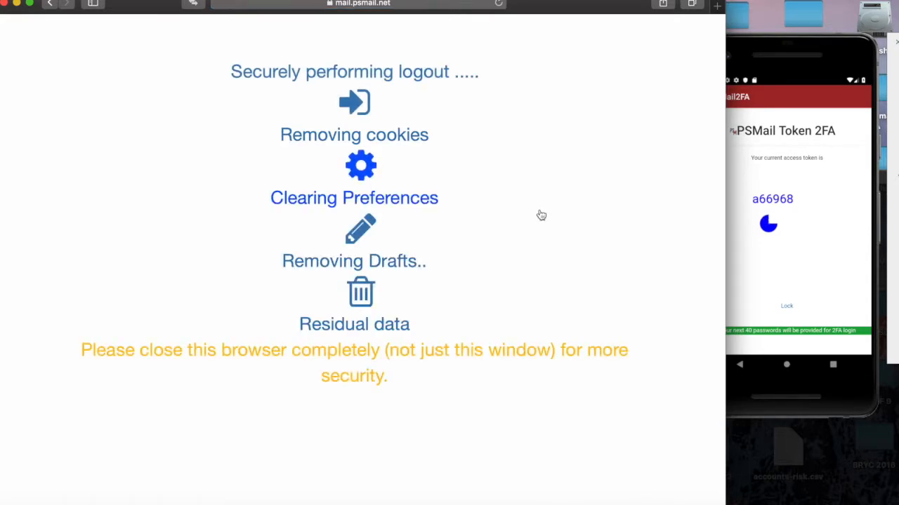
pyautogui.press('super+shift+n')
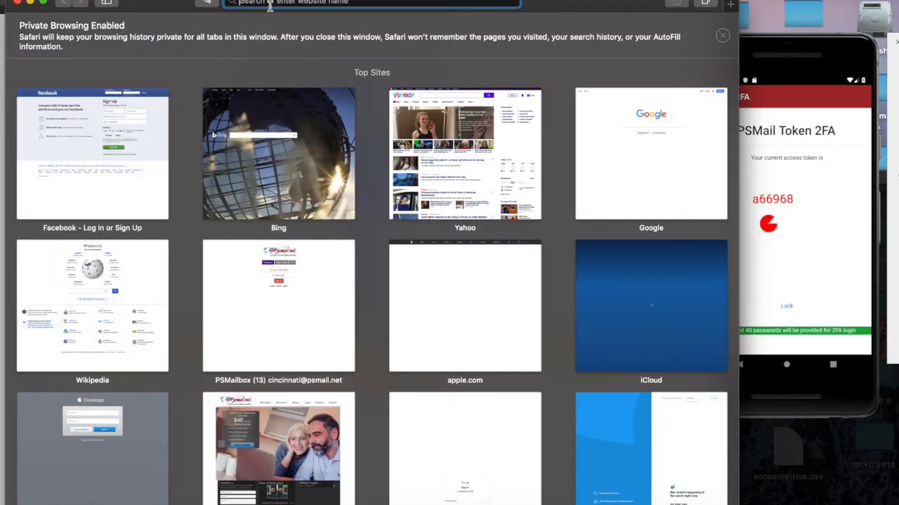
# Load mail.psmail.net in the private window's address bar
pyautogui.write('mail.psmail.net')
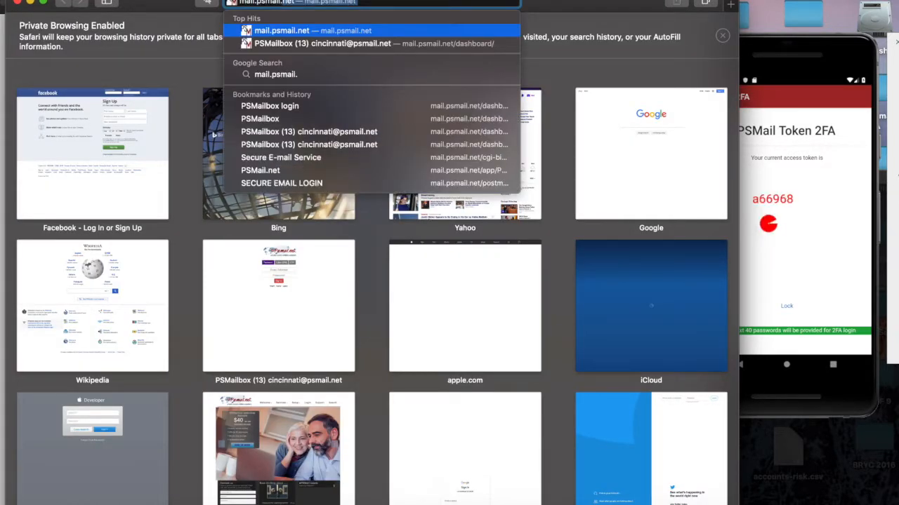
pyautogui.write('/d')
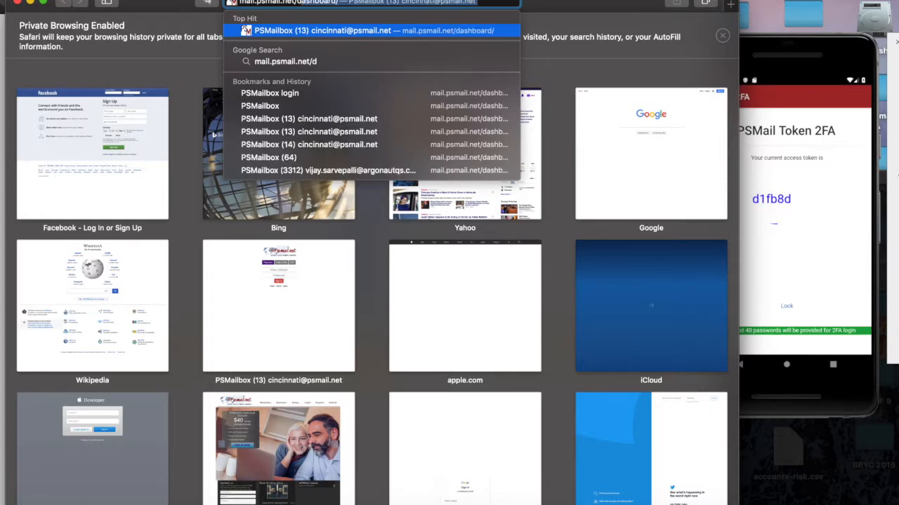
pyautogui.press('Return')
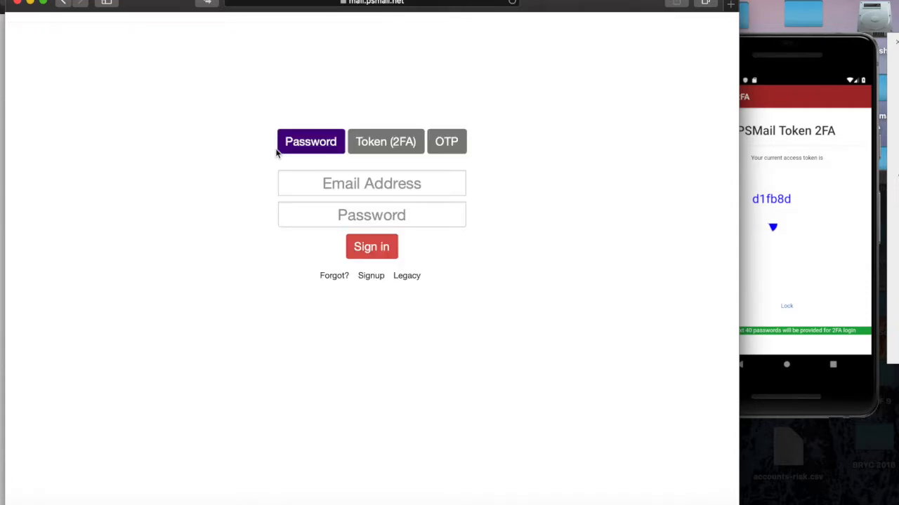
# Switch sign-in to Token (2FA) mode, then lock and PIN-unlock PSMail2FA for a fresh token
pyautogui.click(384, 147)
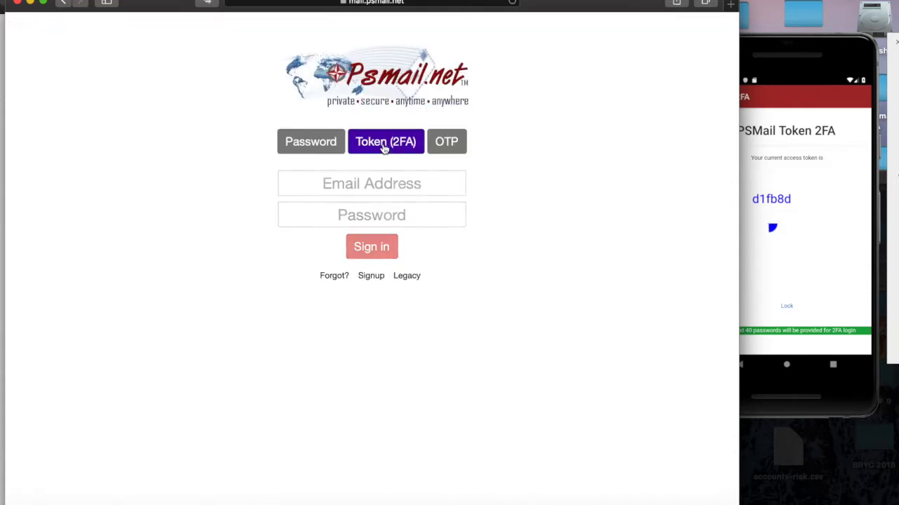
pyautogui.click(793, 56)
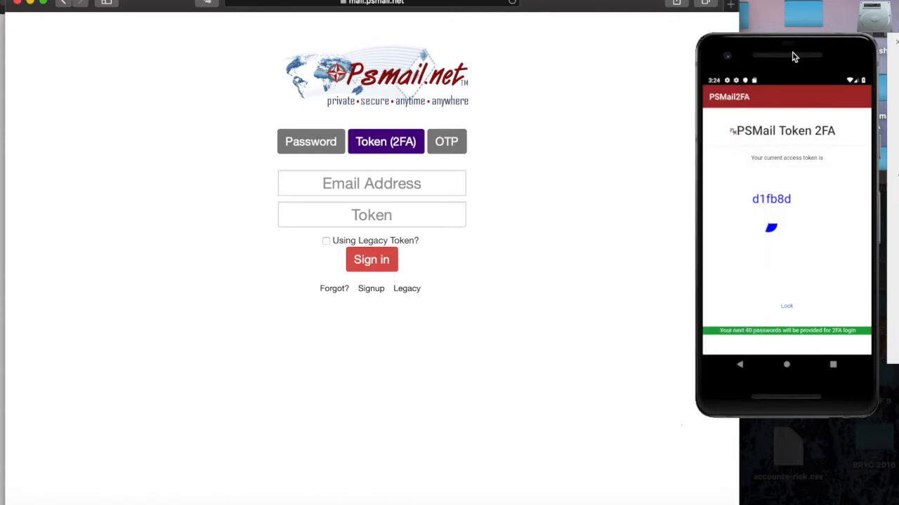
pyautogui.click(787, 307)
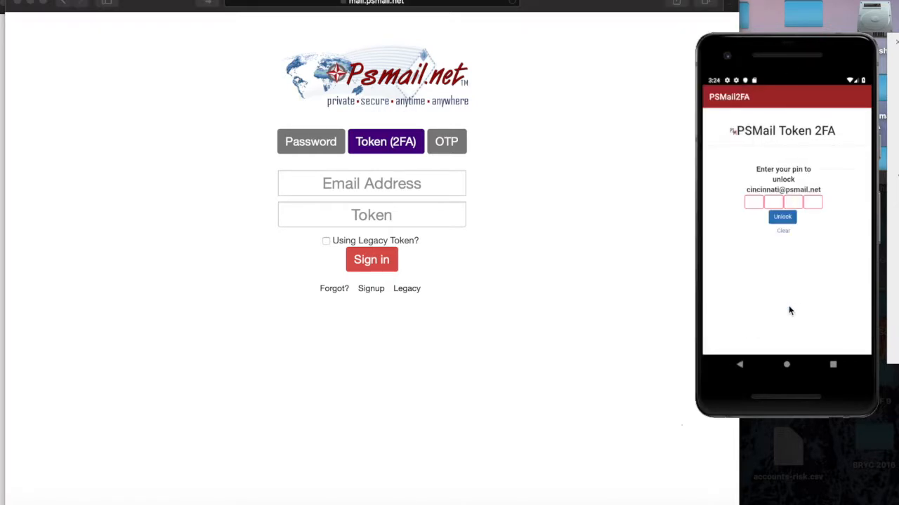
pyautogui.click(754, 203)
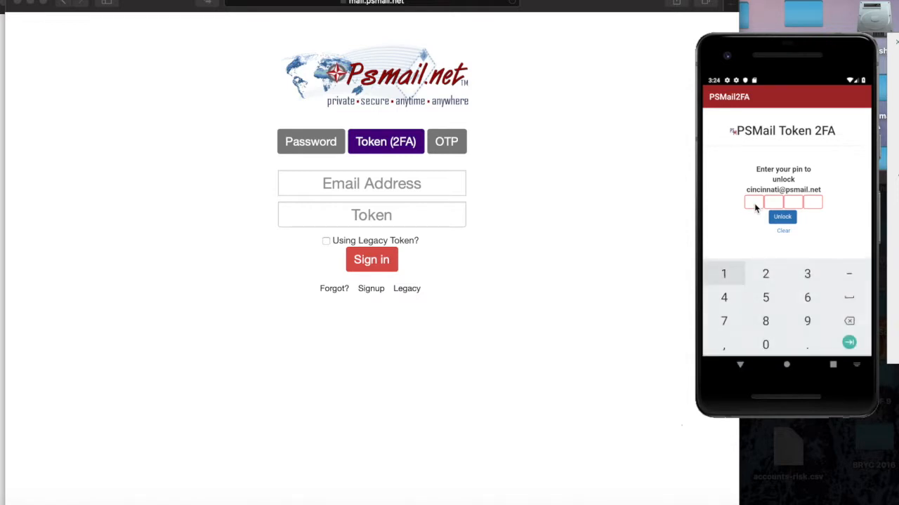
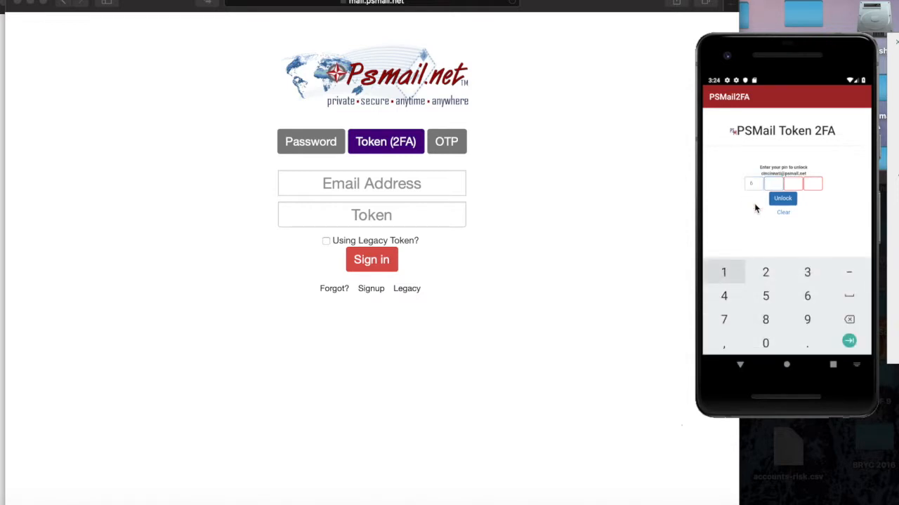
pyautogui.click(782, 218)
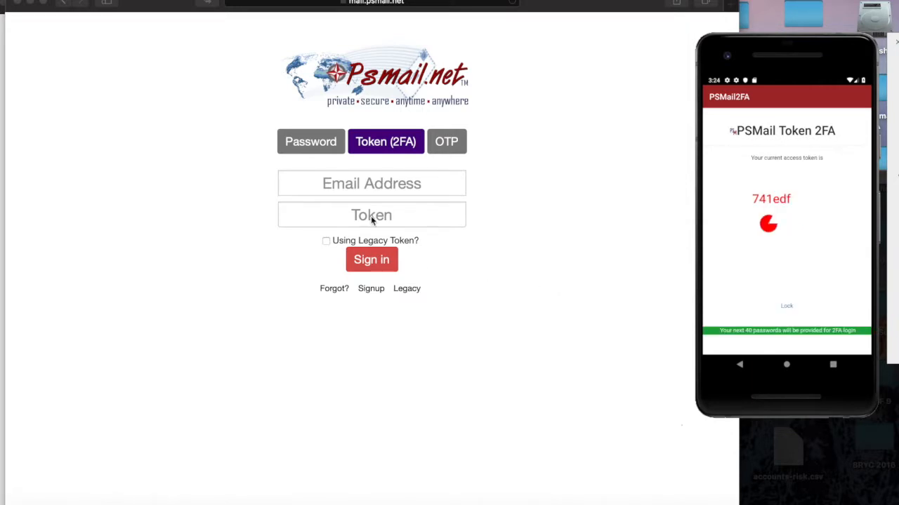
# Sign in to PSMail with the account e-mail address and the current access token
pyautogui.click(368, 183)
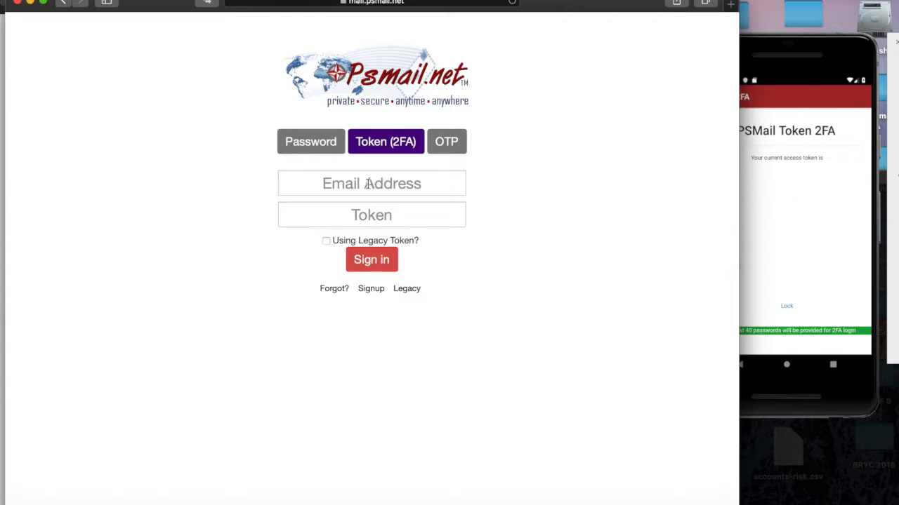
pyautogui.click(368, 183)
pyautogui.press('Tab')
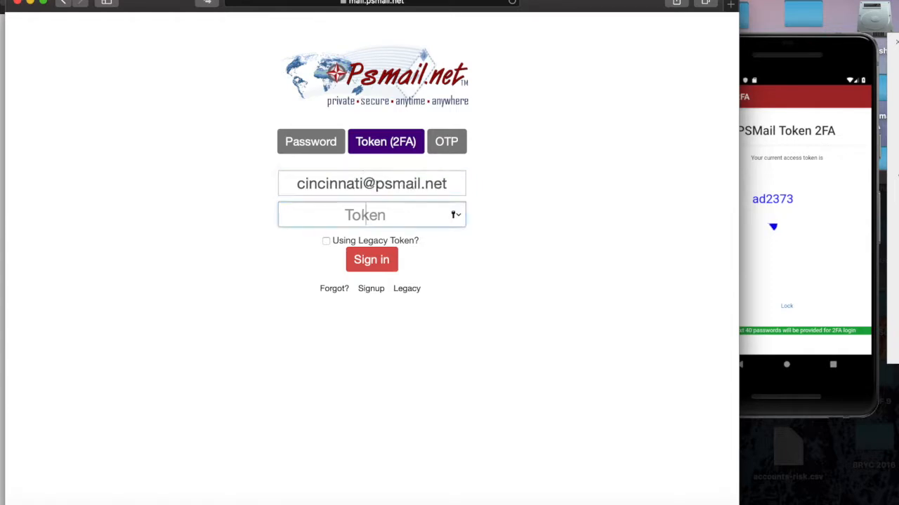
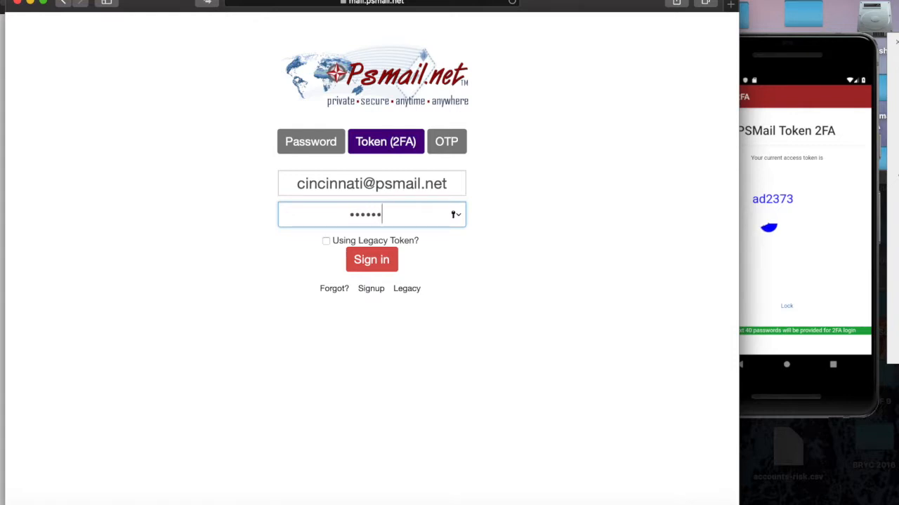
pyautogui.click(379, 267)
pyautogui.click(793, 51)
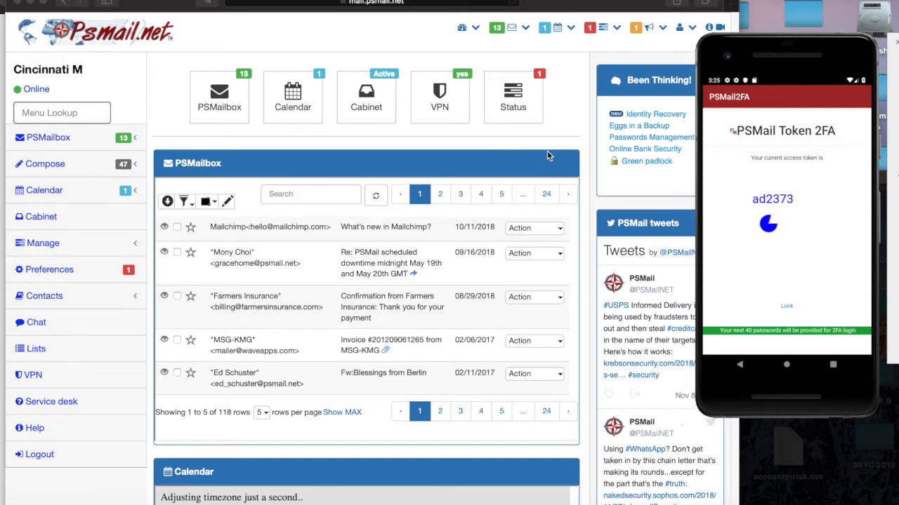
# Log out of the PSMail dashboard using Logout in the user icon's menu
pyautogui.click(680, 34)
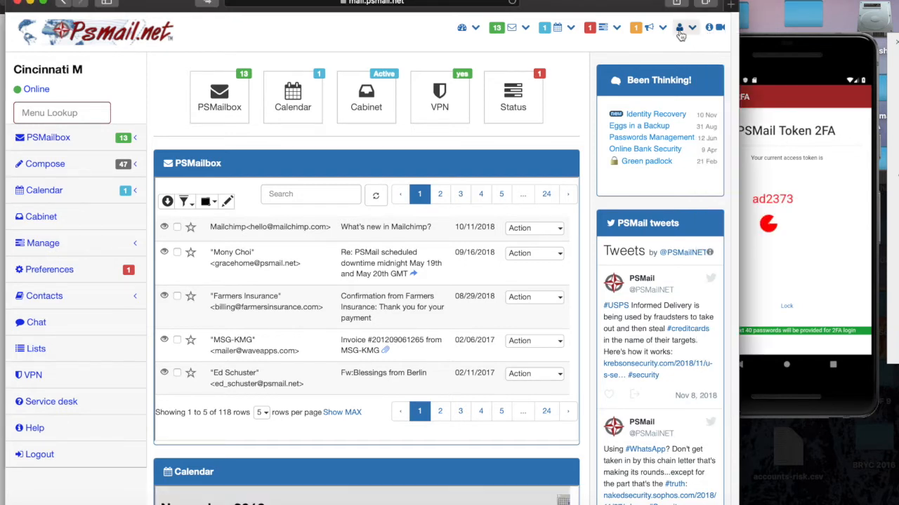
pyautogui.click(679, 33)
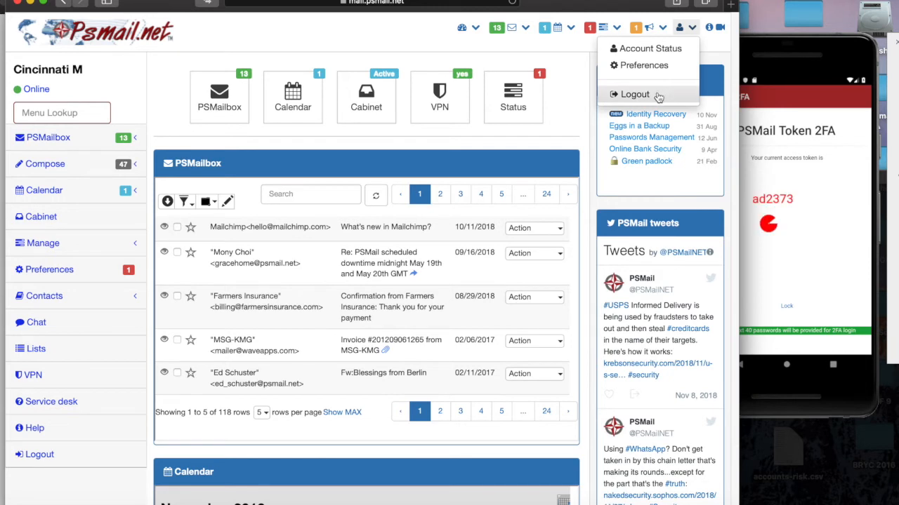
pyautogui.click(635, 94)
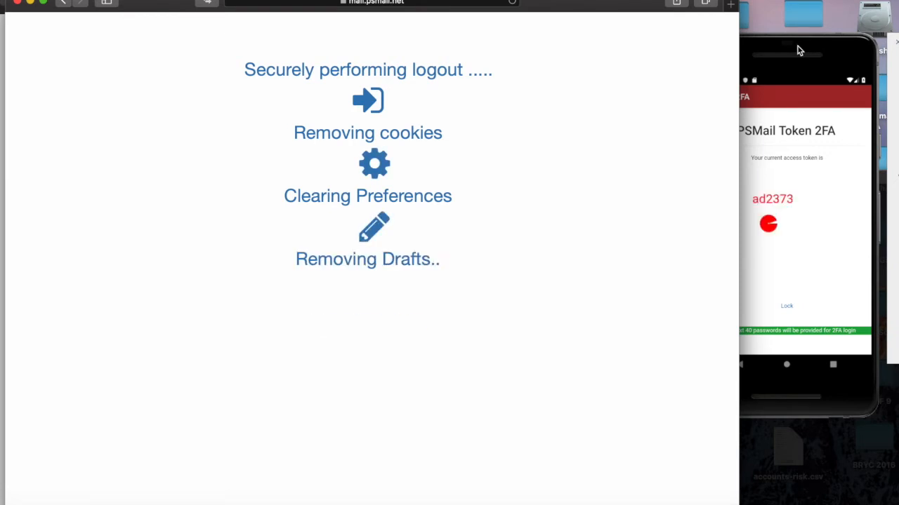
pyautogui.click(797, 46)
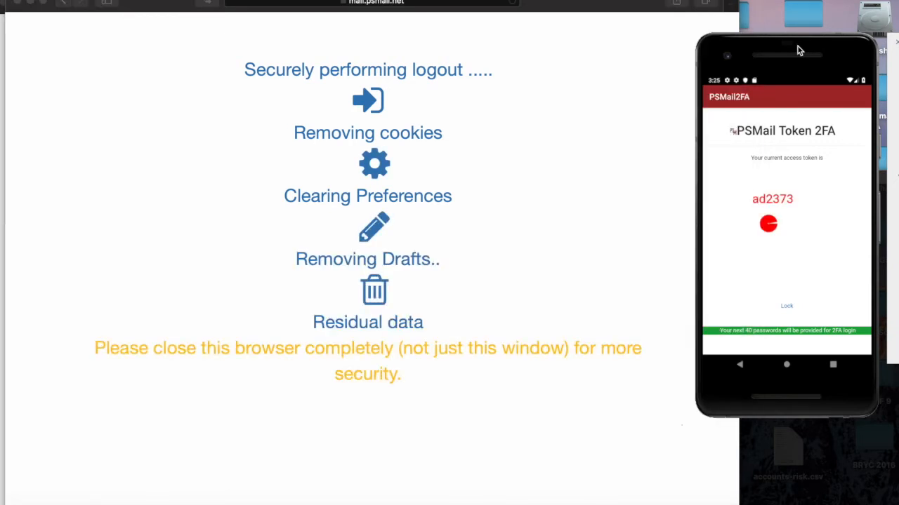